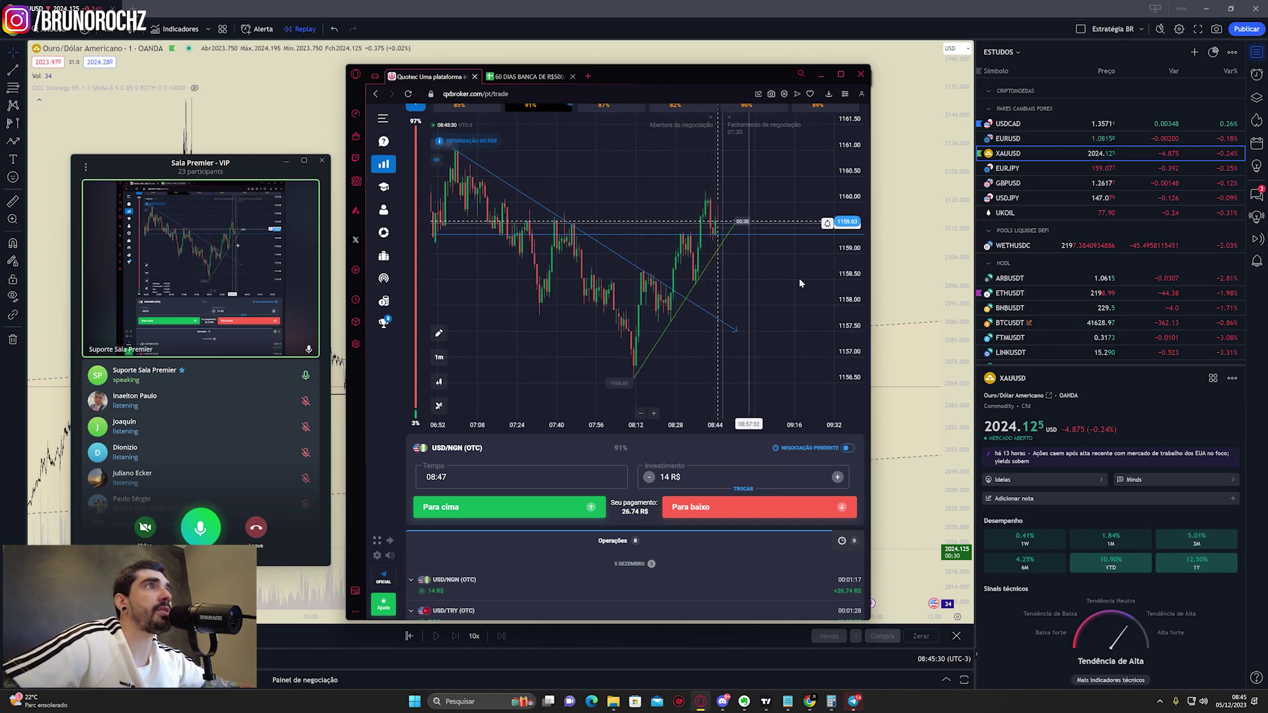
scroll(719, 413, "up", 1)
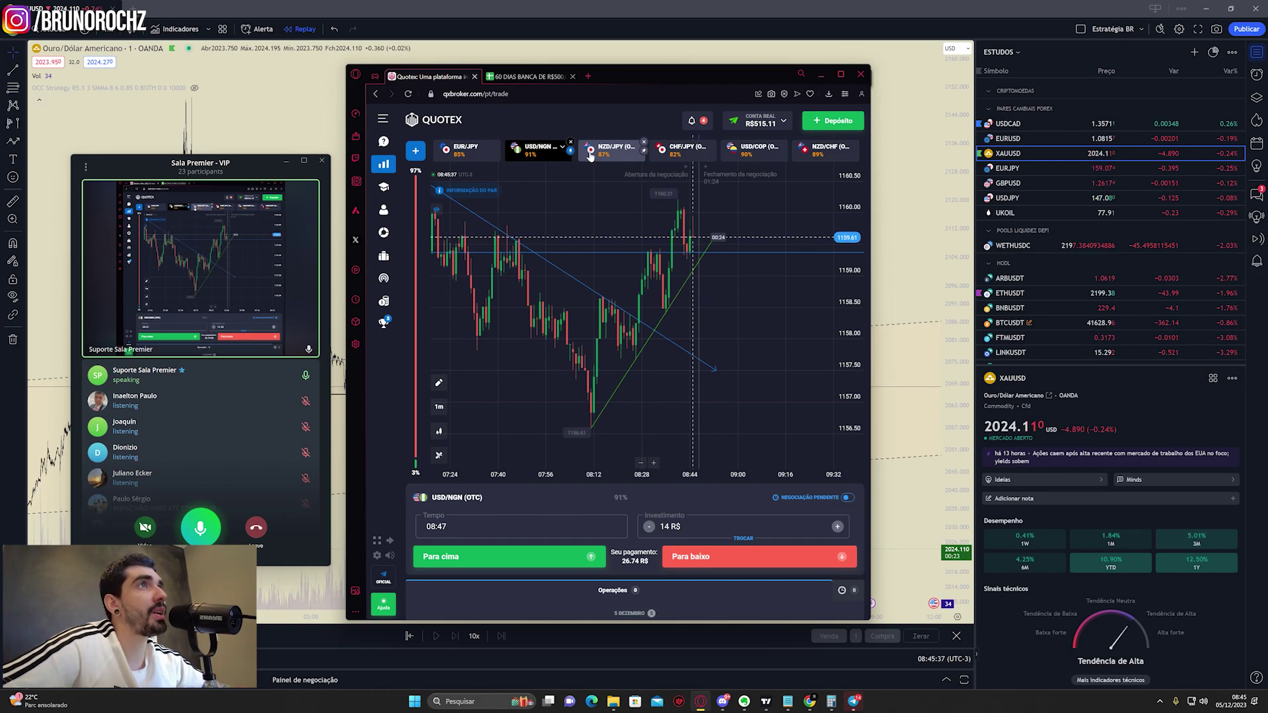
scroll(774, 319, "down", 2)
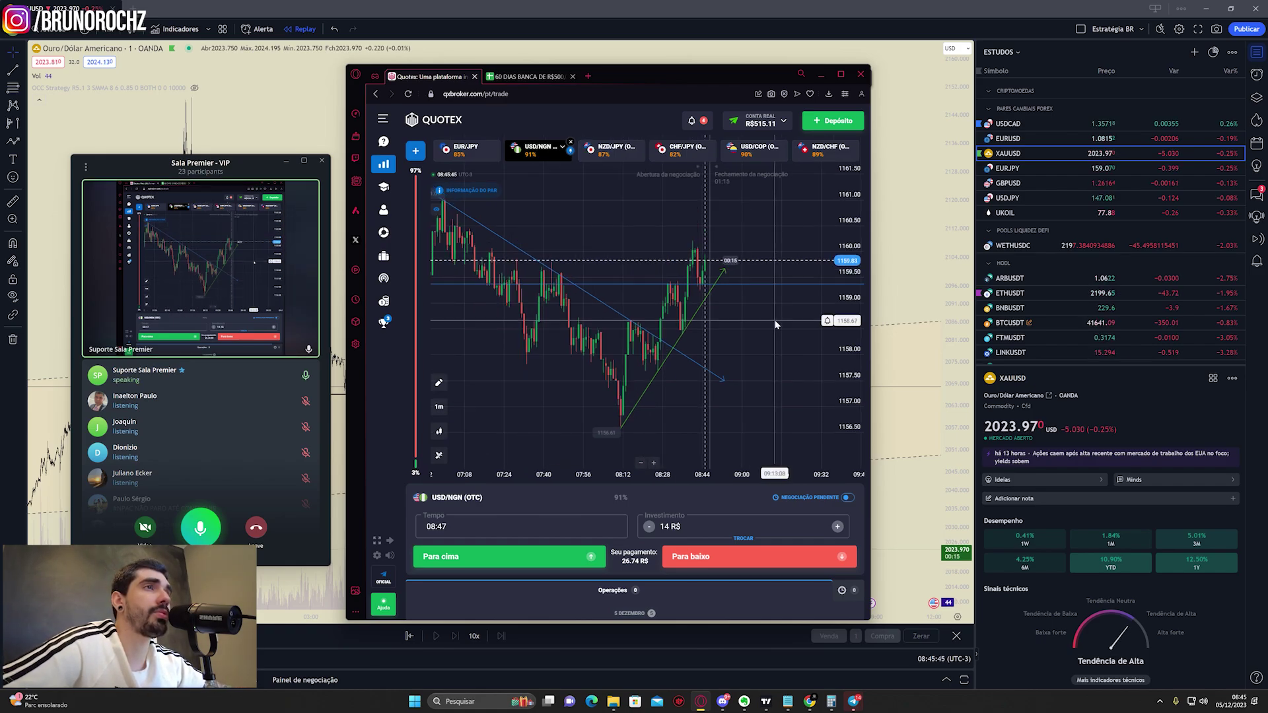
scroll(775, 319, "up", 1)
scroll(767, 323, "down", 1)
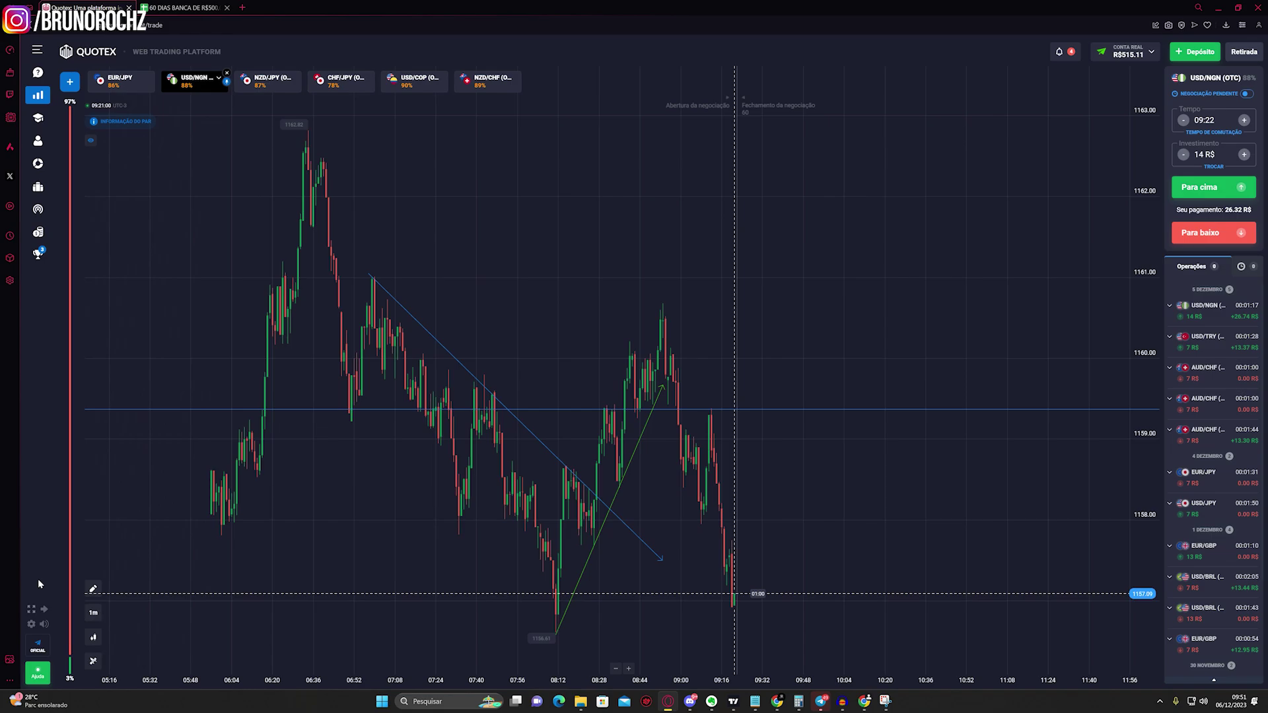
- Check the 05/12/2023 result in the bankroll spreadsheet and set the investment on the trading platform to 7 R$
key("ctrl+Tab")
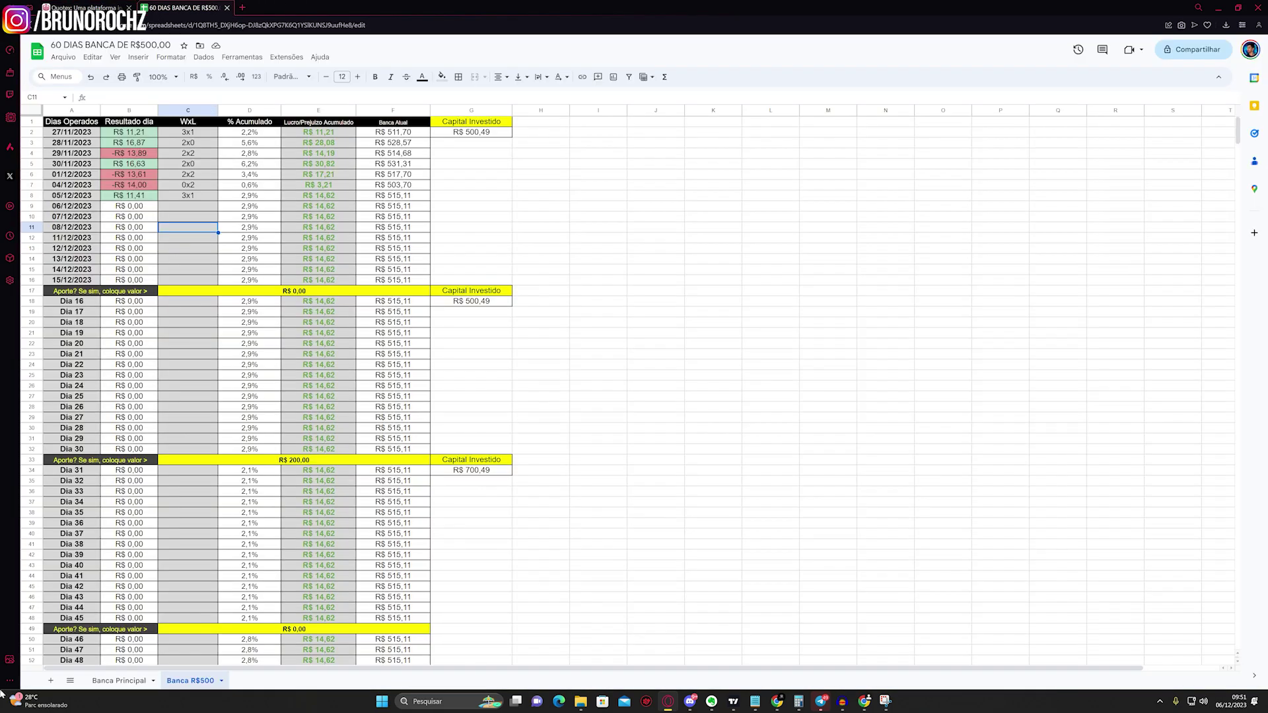
left_click(126, 196)
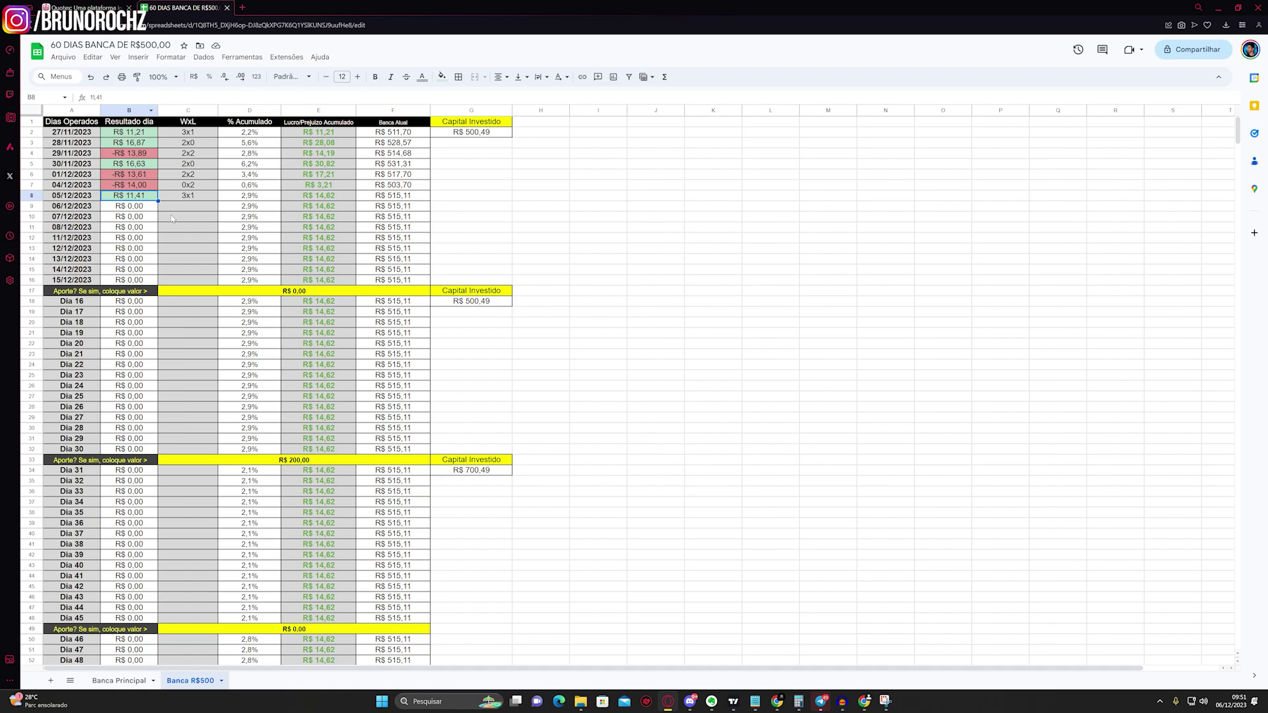
left_click(130, 6)
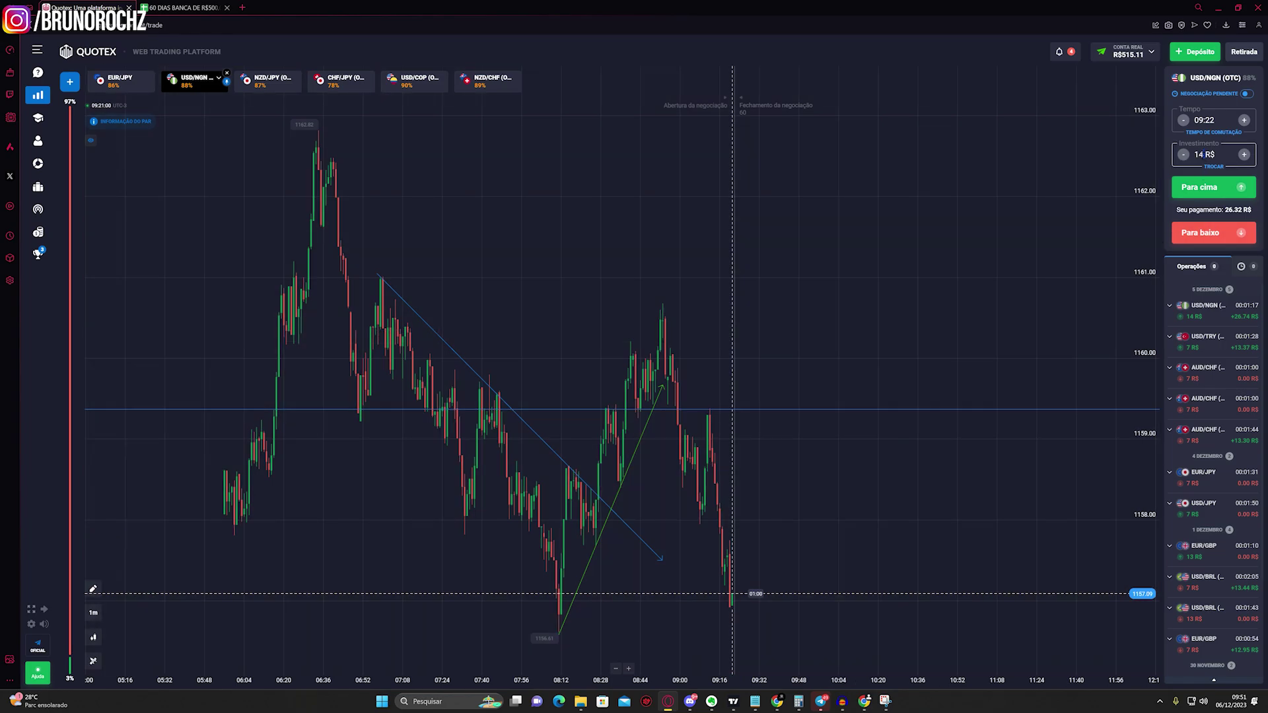
type("7")
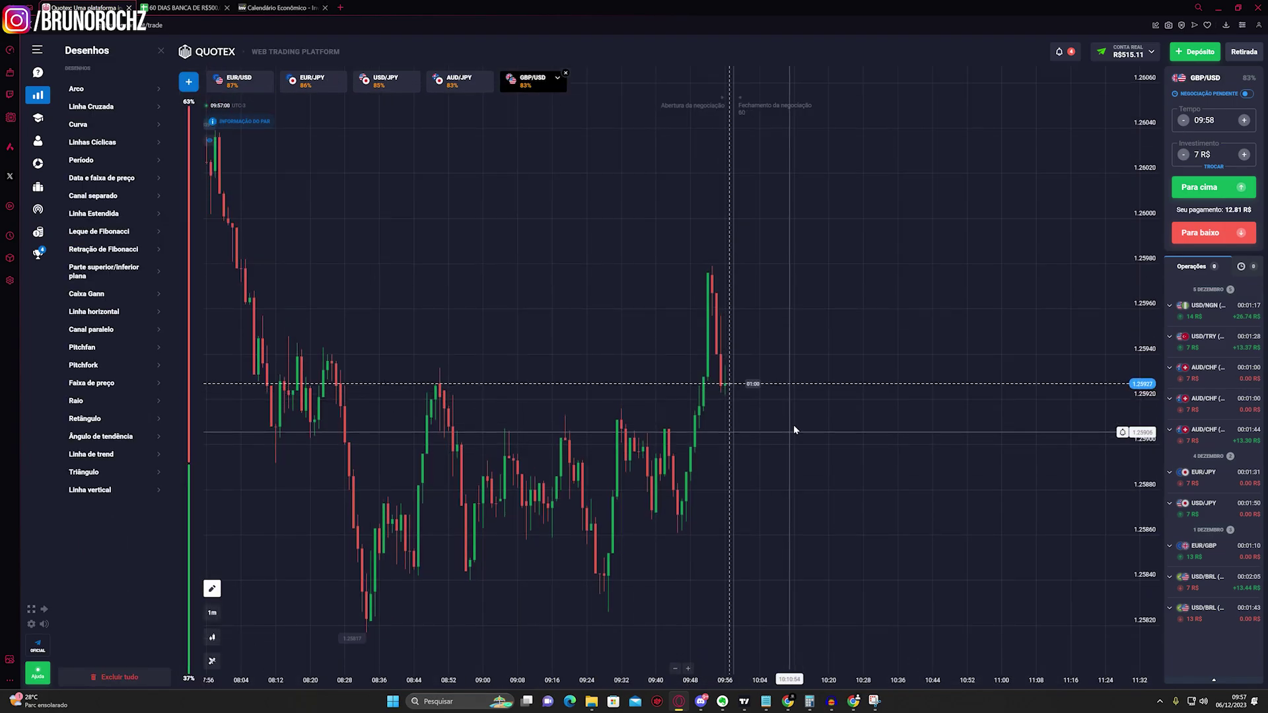
- Check the economic calendar for upcoming GBP and USD news, and return to the GBP/USD chart
left_click(291, 5)
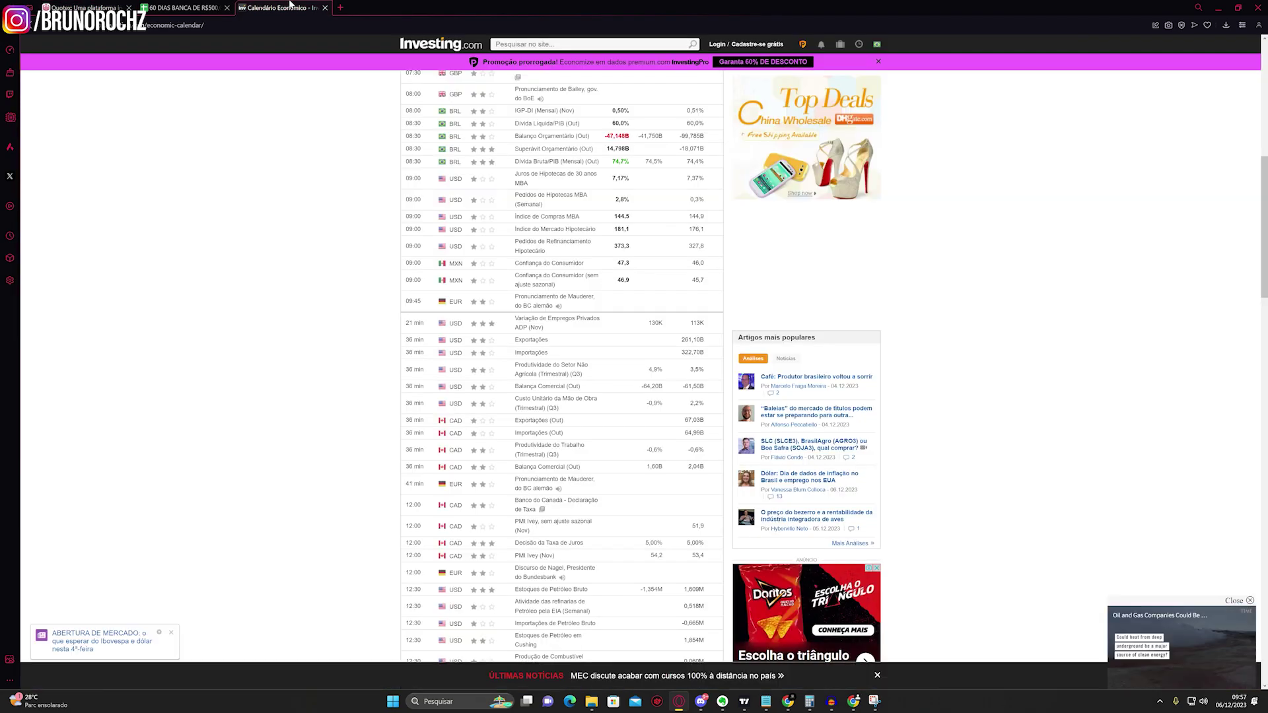
left_click(85, 7)
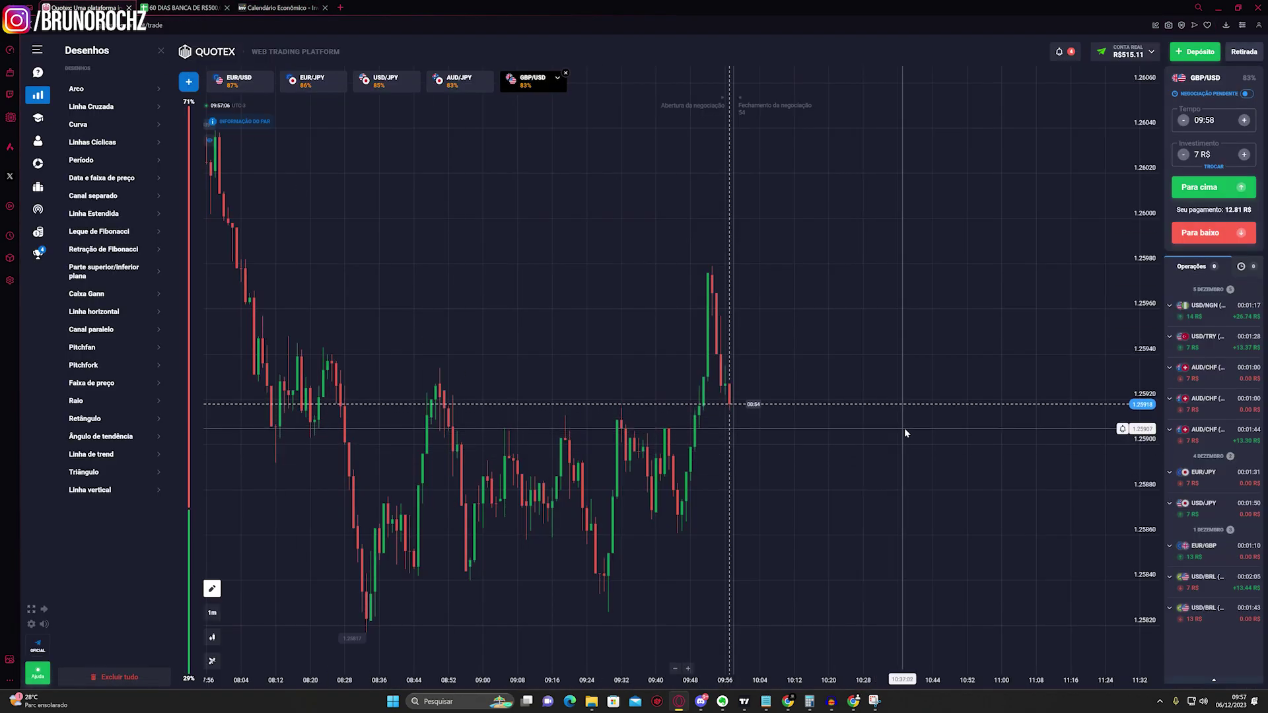
- Draw a descending trend line over the GBP/USD highs from about 1.2595 to 1.2588, and open a 7 R$ upward trade expiring at 09:59
scroll(861, 462, "down", 4)
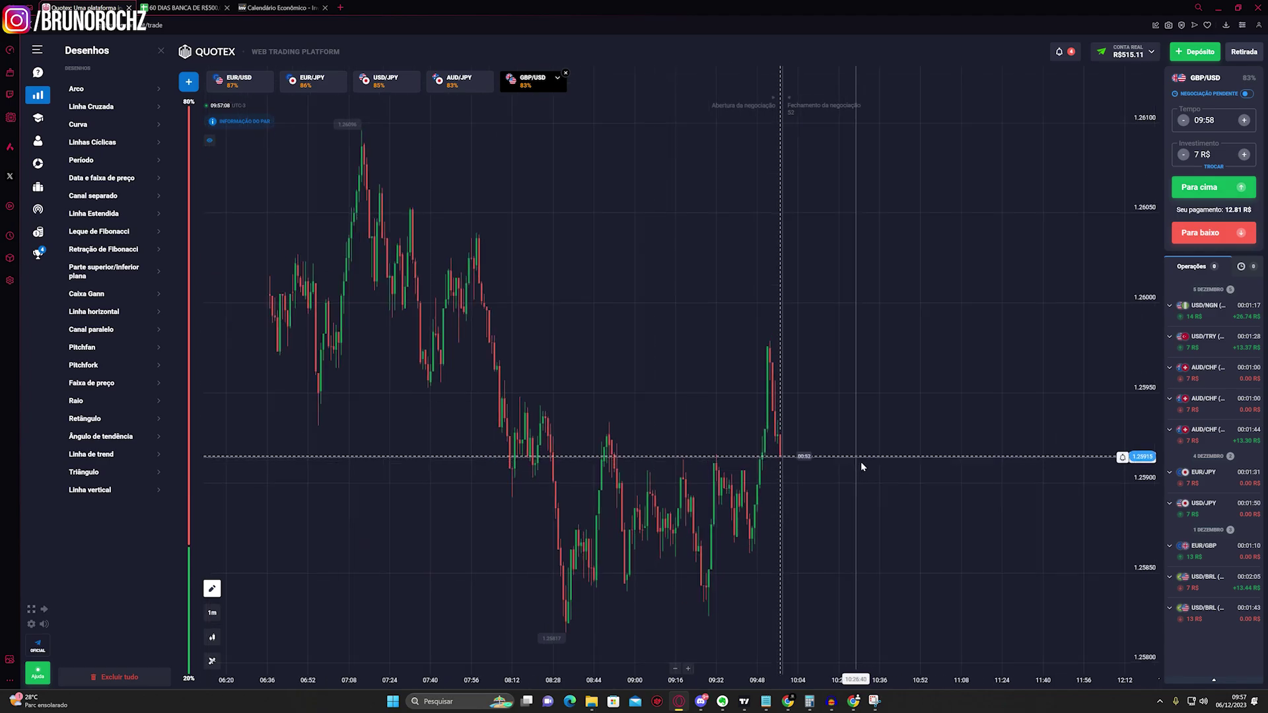
left_click(91, 454)
mouse_move(969, 246)
left_mouse_down()
mouse_move(379, 402)
mouse_move(657, 334)
mouse_move(648, 187)
left_mouse_up()
left_click_drag(750, 205, 603, 421)
left_click_drag(796, 455, 862, 513)
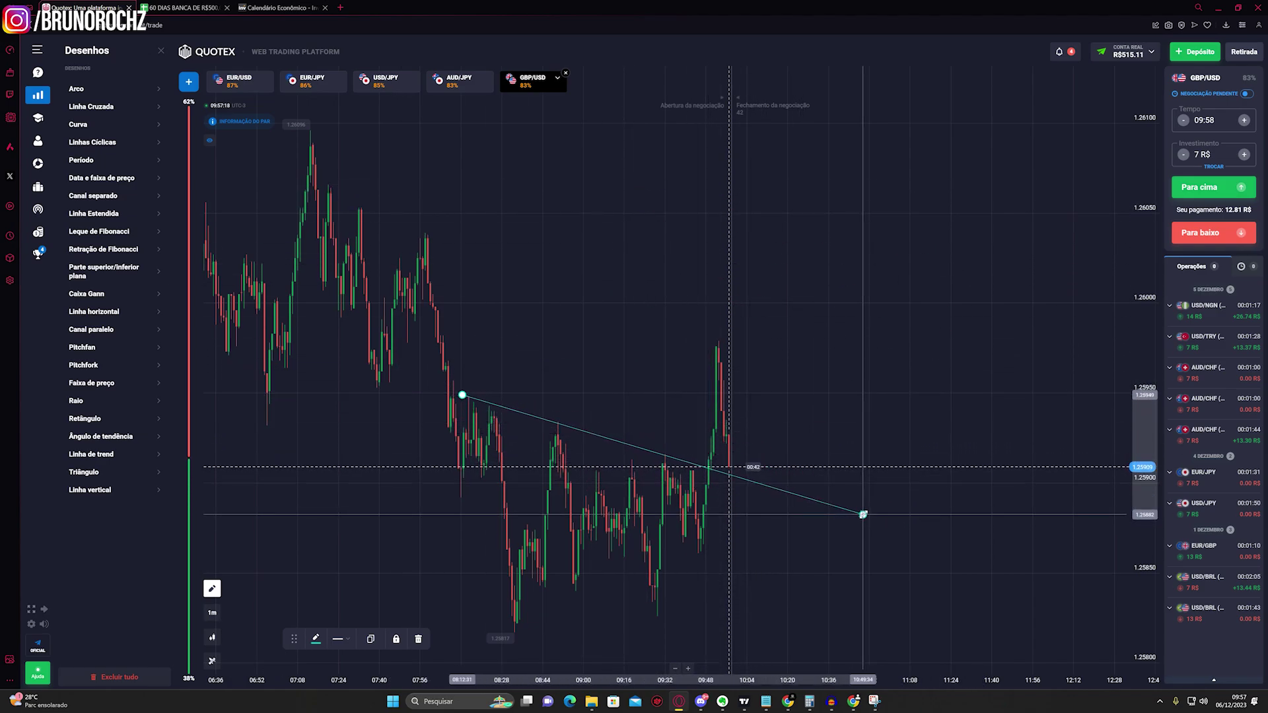
left_click(920, 380)
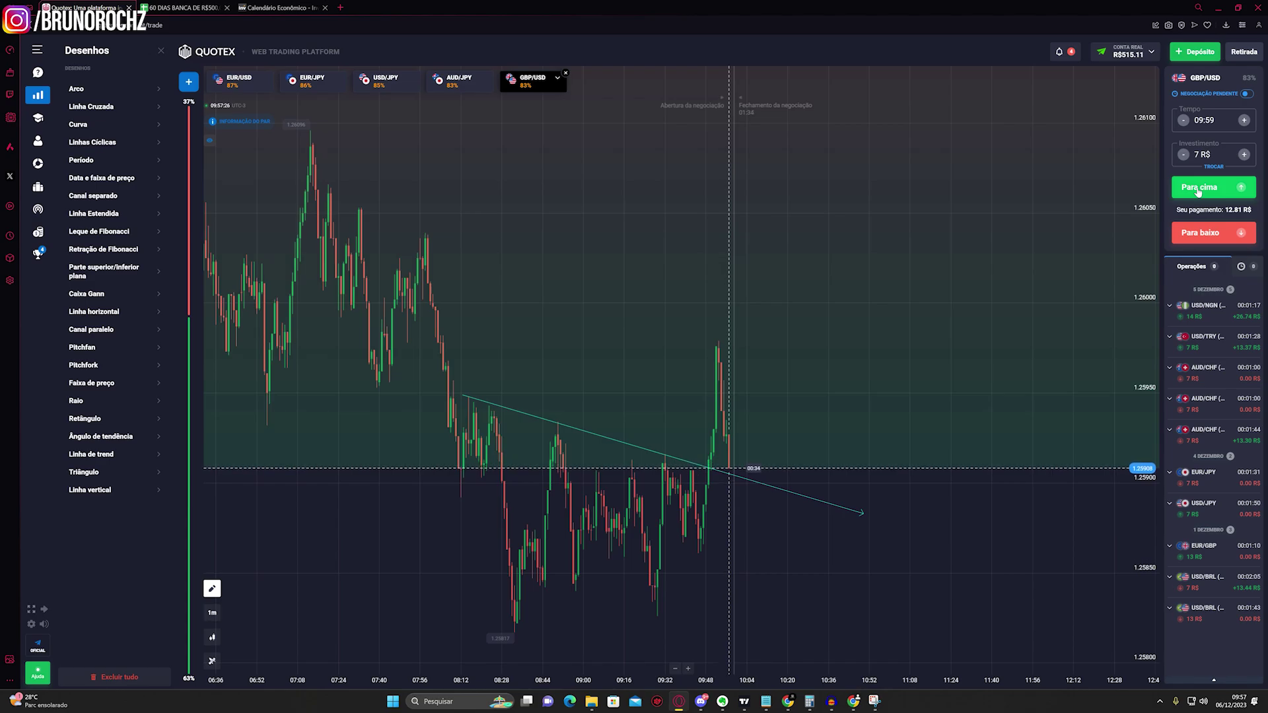
left_click(1198, 189)
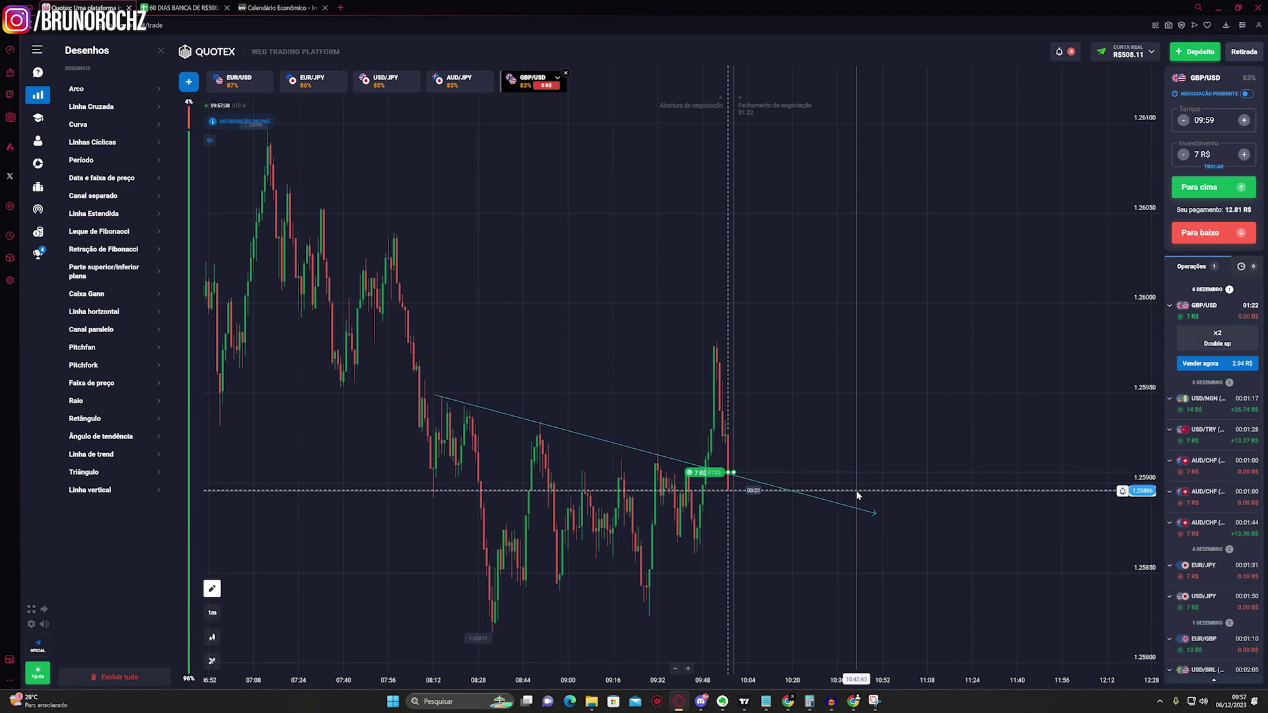
- Draw a Fibonacci retracement on the GBP/USD chart from the low at about 1.25826 to the high at about 1.25979
left_click(969, 517)
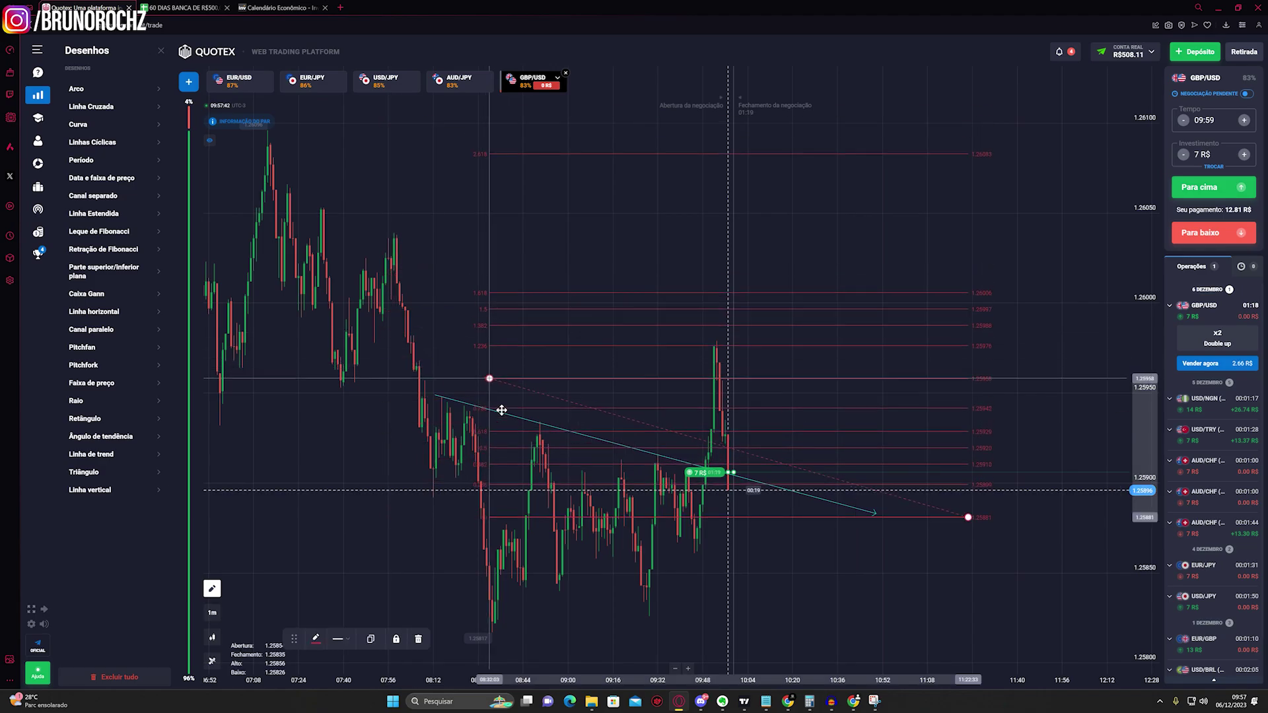
left_click(638, 622)
left_click_drag(969, 517, 879, 341)
left_click(995, 444)
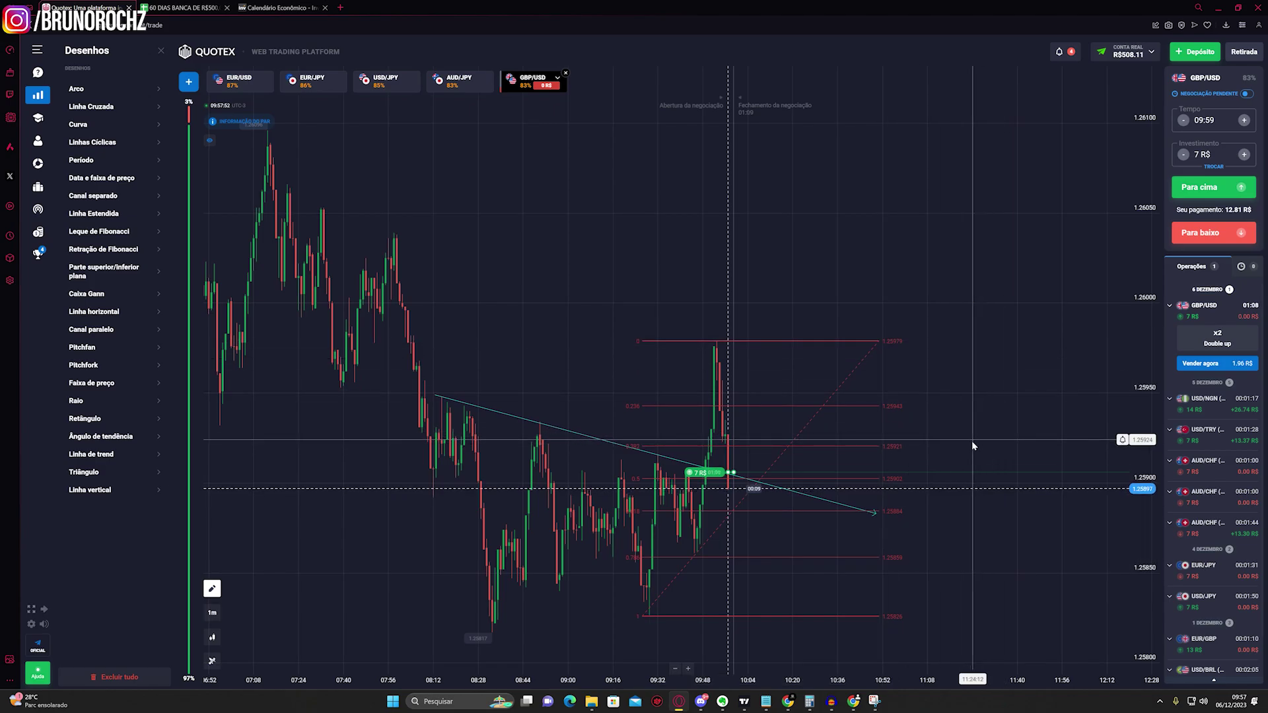
- Examine the price against the Fibonacci levels and change the retracement's line colour to yellow
scroll(972, 515, "up", 3)
scroll(806, 497, "up", 1)
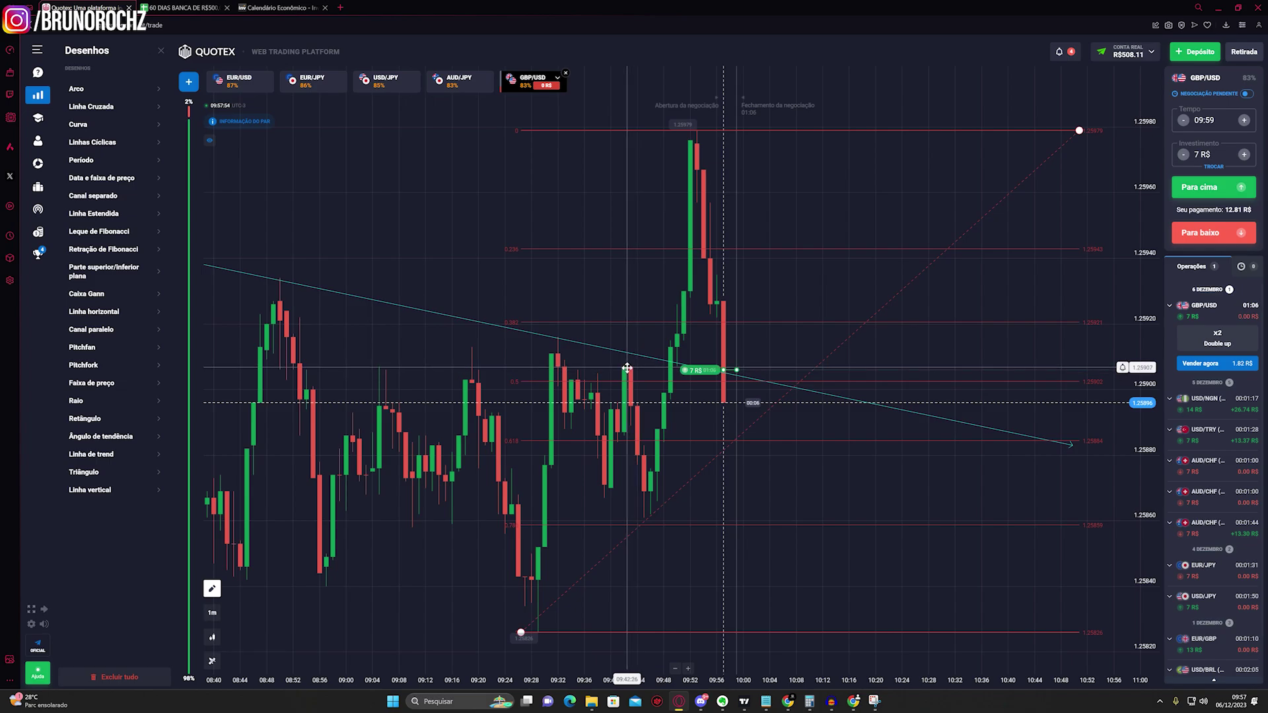
scroll(841, 495, "down", 3)
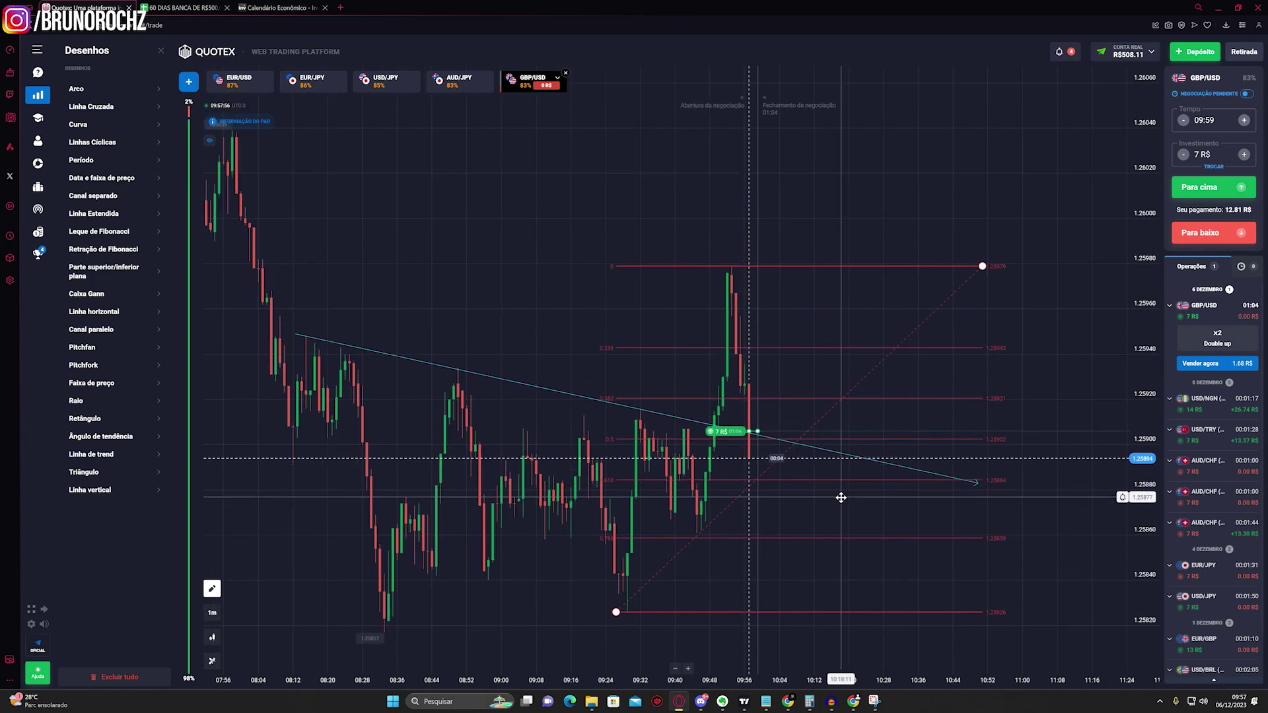
scroll(936, 472, "down", 1)
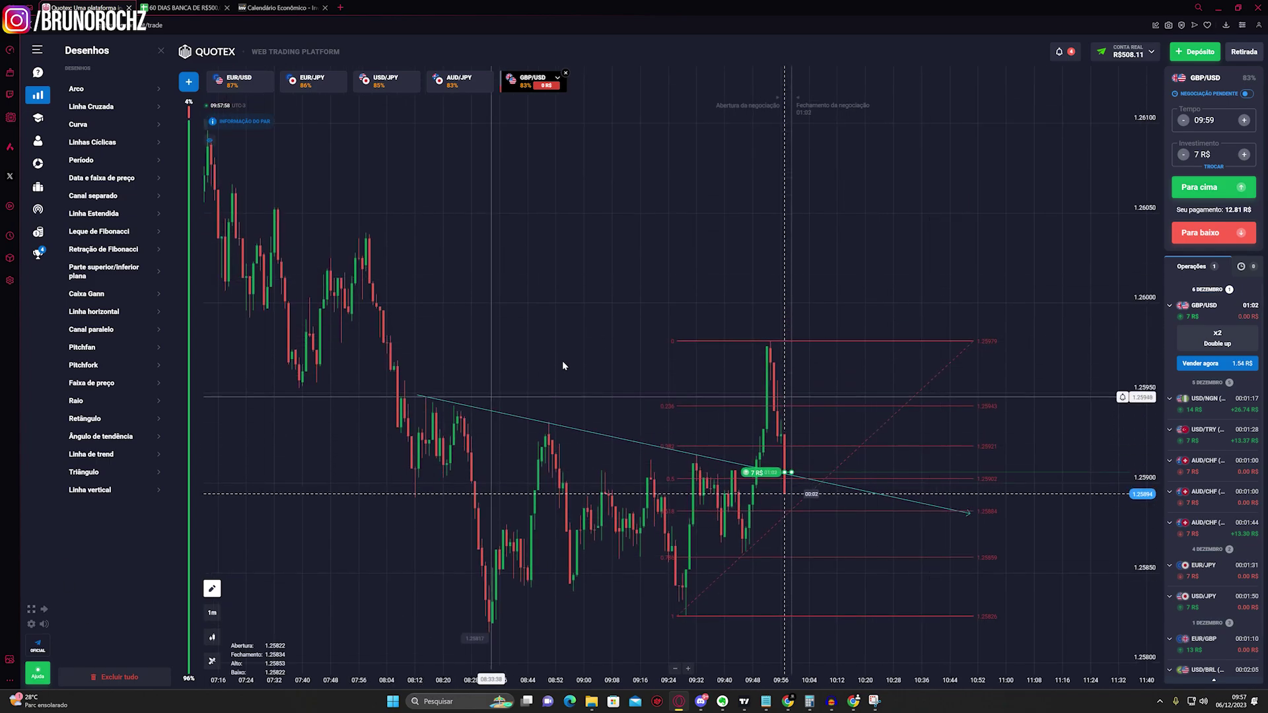
left_click(740, 512)
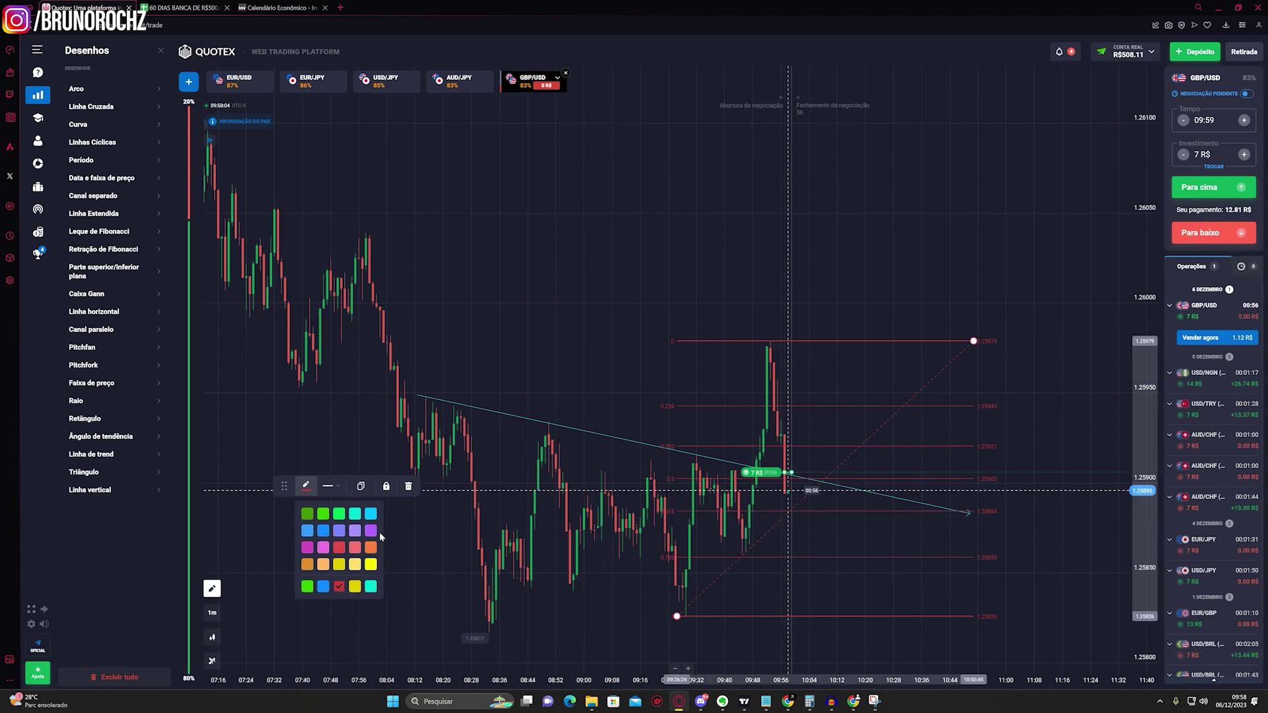
left_click(371, 564)
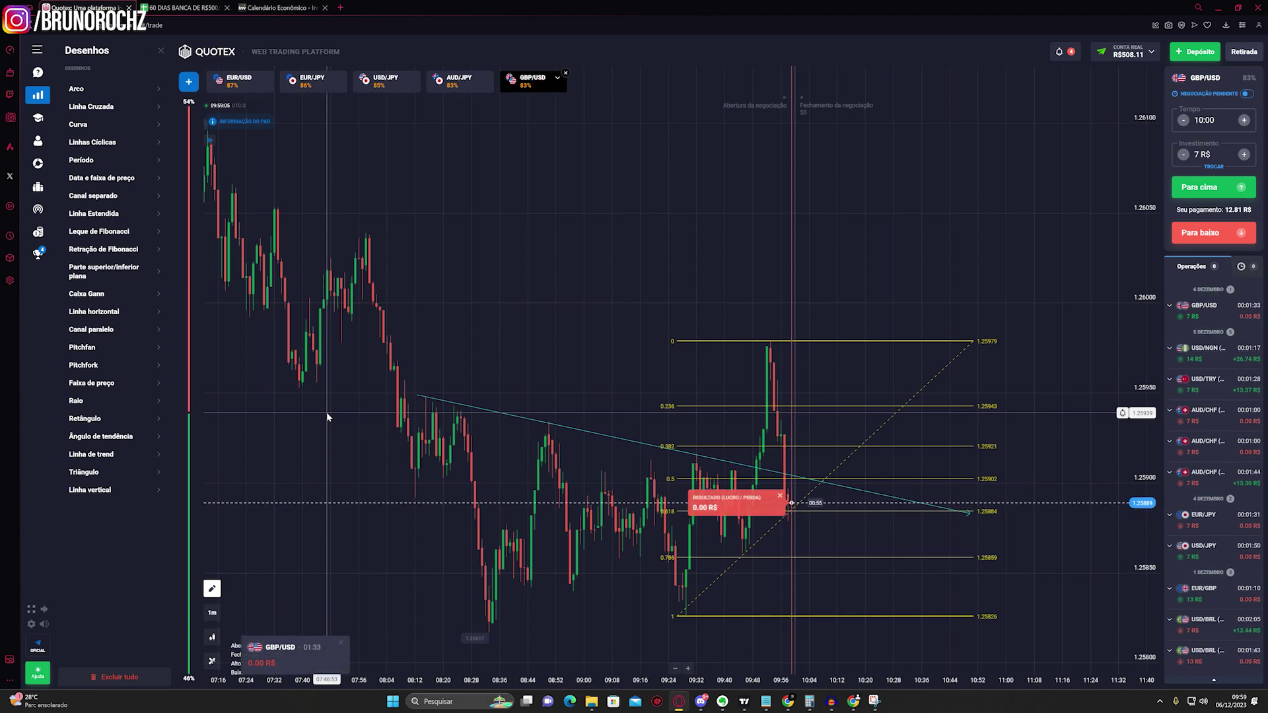
- Delete the Fibonacci retracement from the GBP/USD chart
left_click(741, 343)
key("Delete")
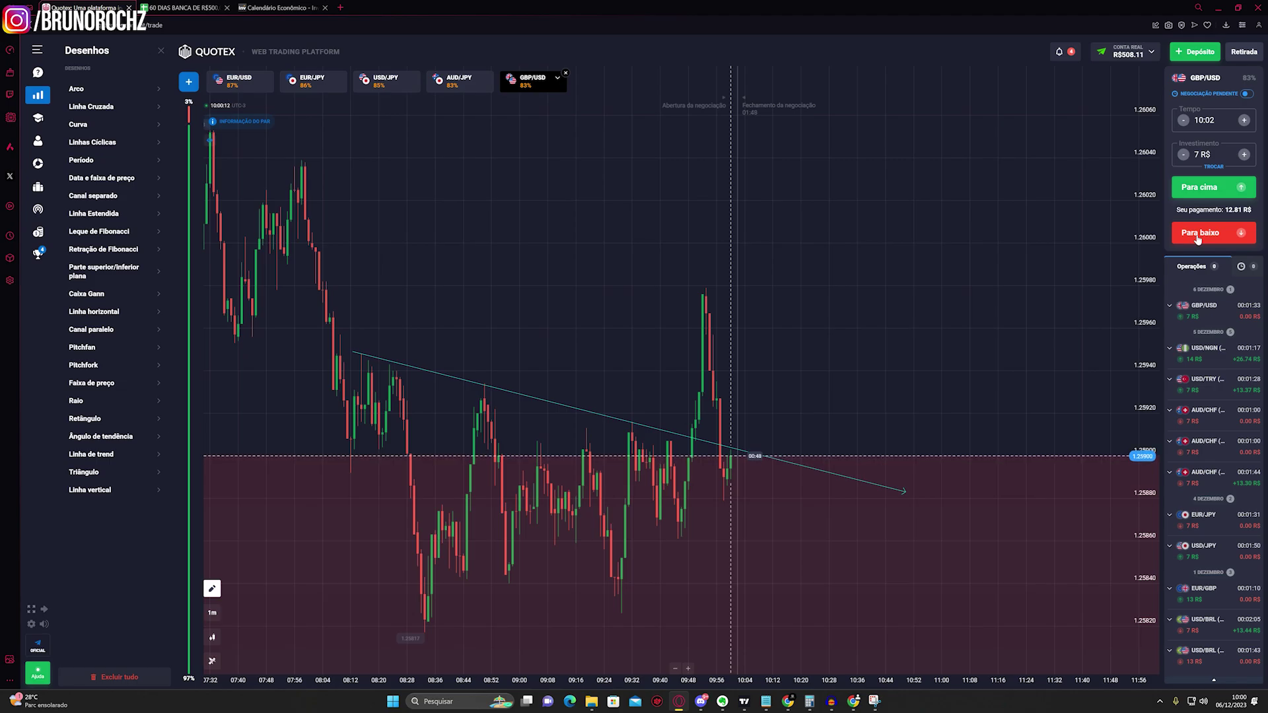
- Open a 7 R$ downward trade on GBP/USD expiring at 10:02
left_click(1198, 239)
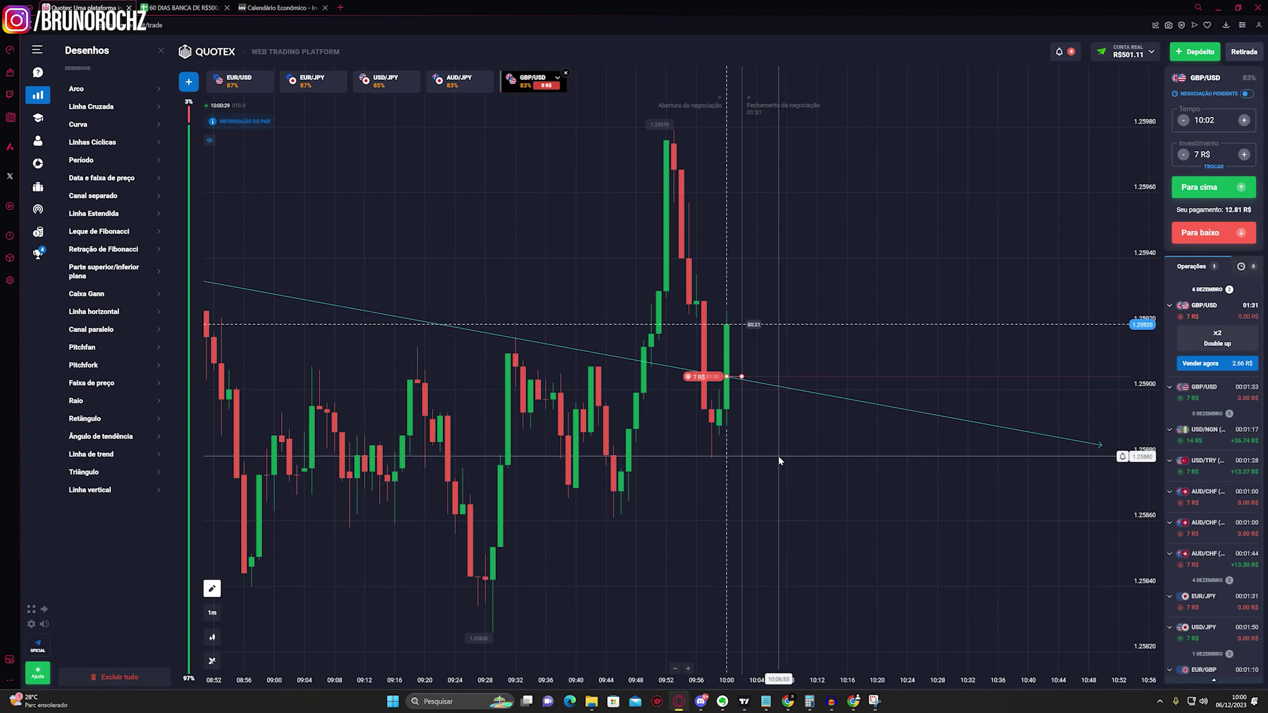
scroll(778, 456, "down", 5)
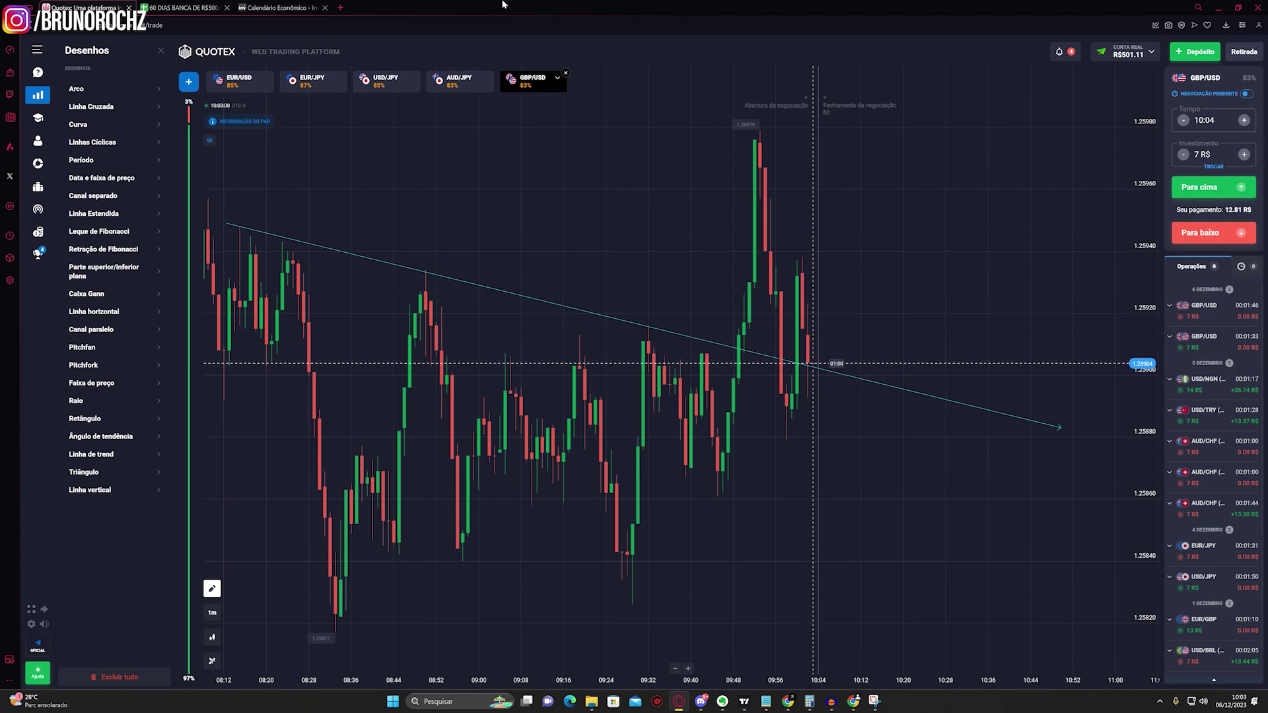
- Switch to the bankroll spreadsheet and enter -14 as the daily result for 06/12/2023
left_click(184, 7)
left_click(122, 210)
type("-14")
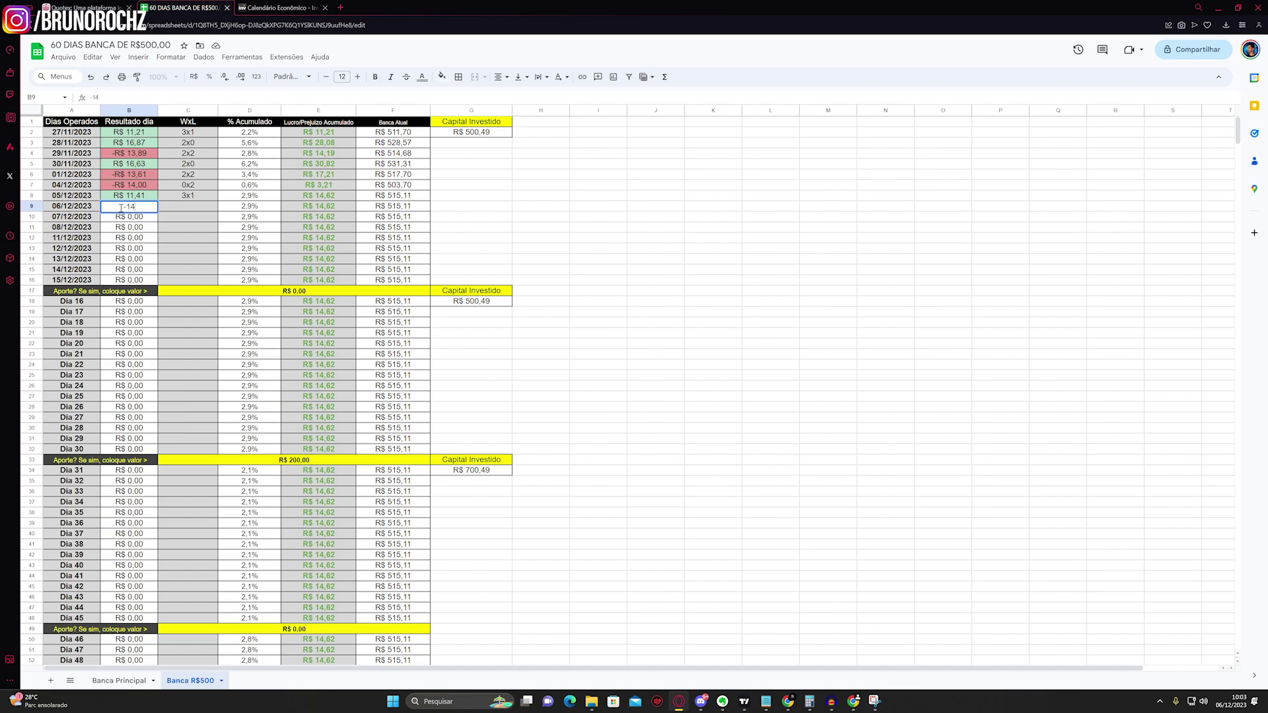
key("Return")
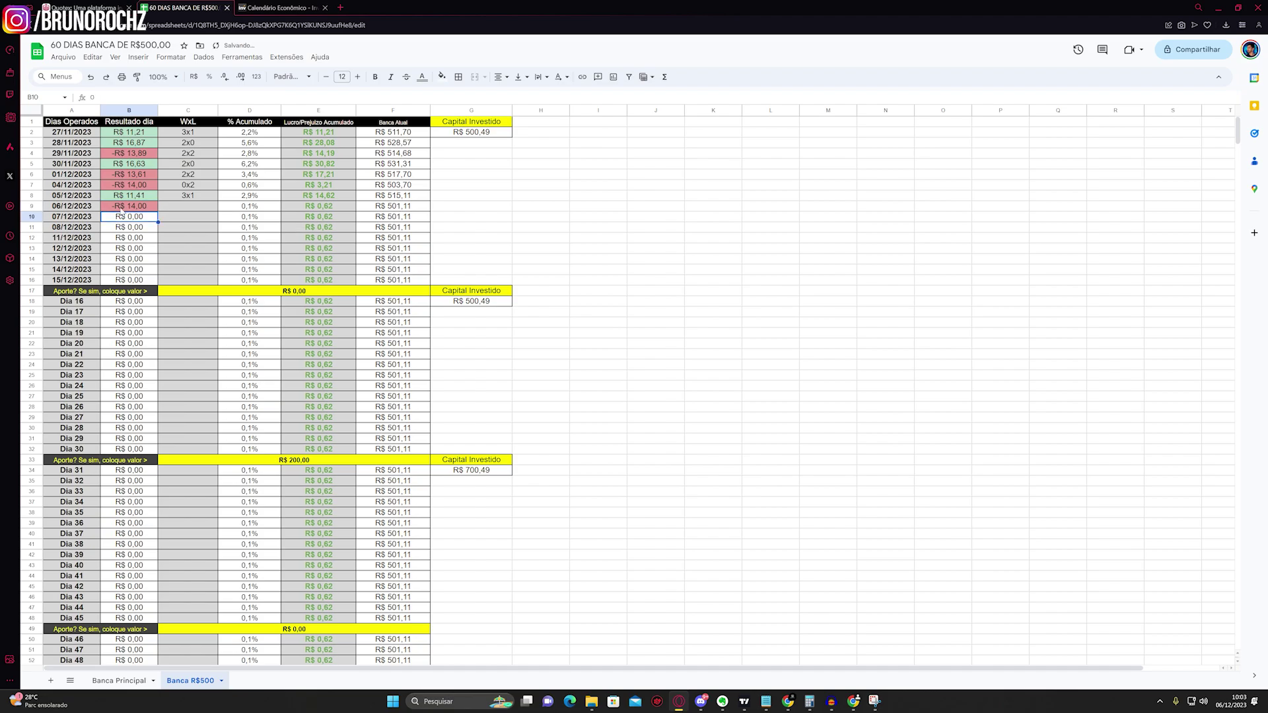
- Enter 0x2 as the win-loss score for 06/12/2023 in the WxL column
left_click(185, 210)
type("0x23")
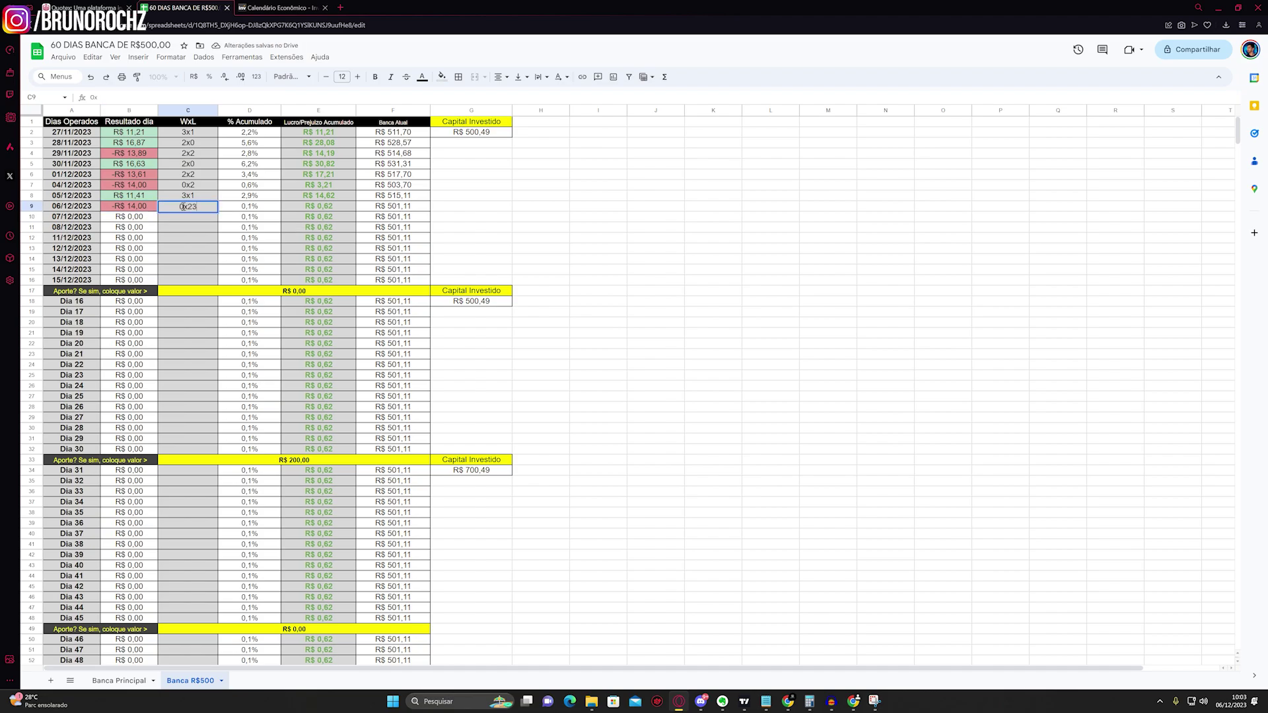
key("Return")
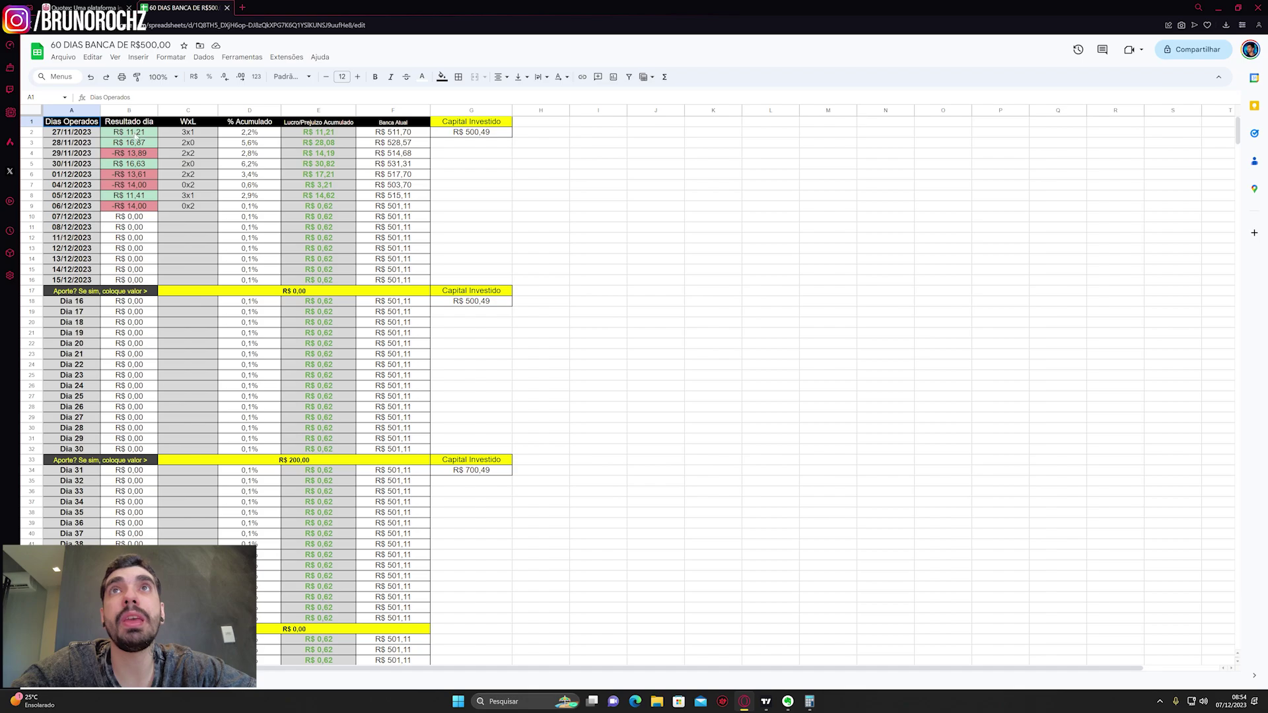
- Review the daily results one by one from 28/11/2023 to 06/12/2023
left_click(138, 141)
left_click(130, 153)
left_click(128, 164)
left_click(126, 175)
left_click(124, 185)
left_click(124, 196)
left_click(123, 206)
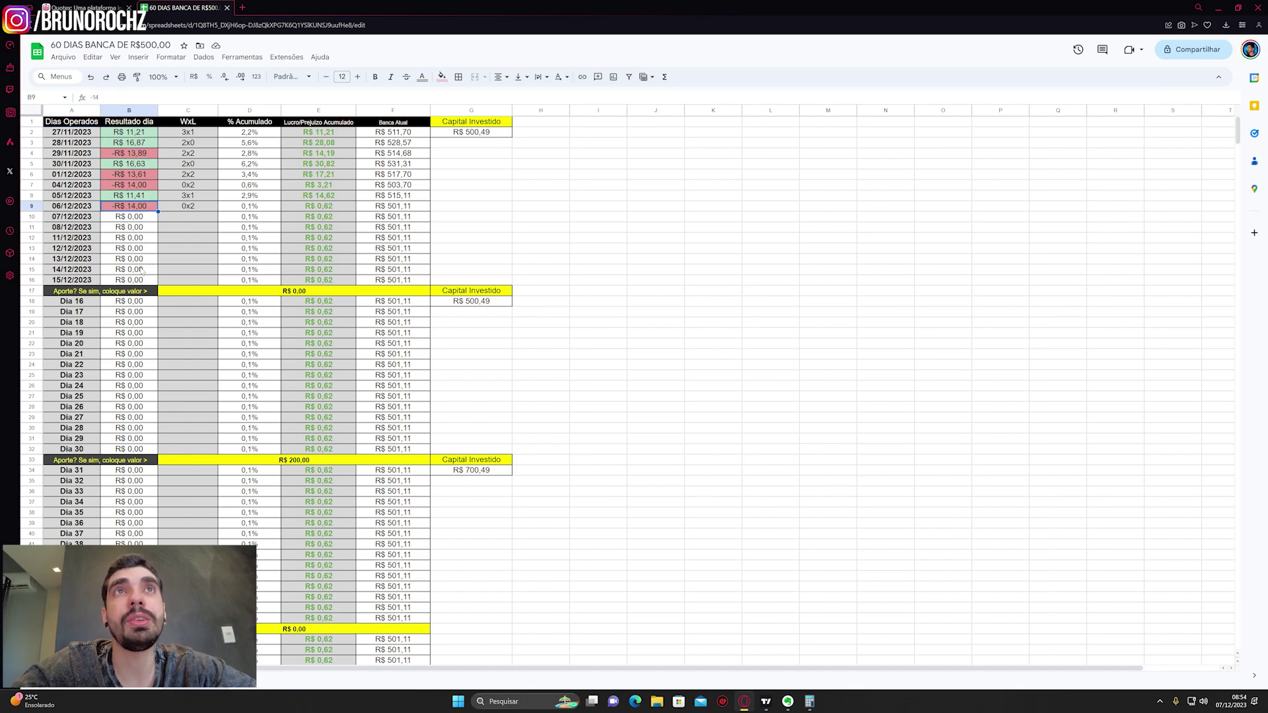